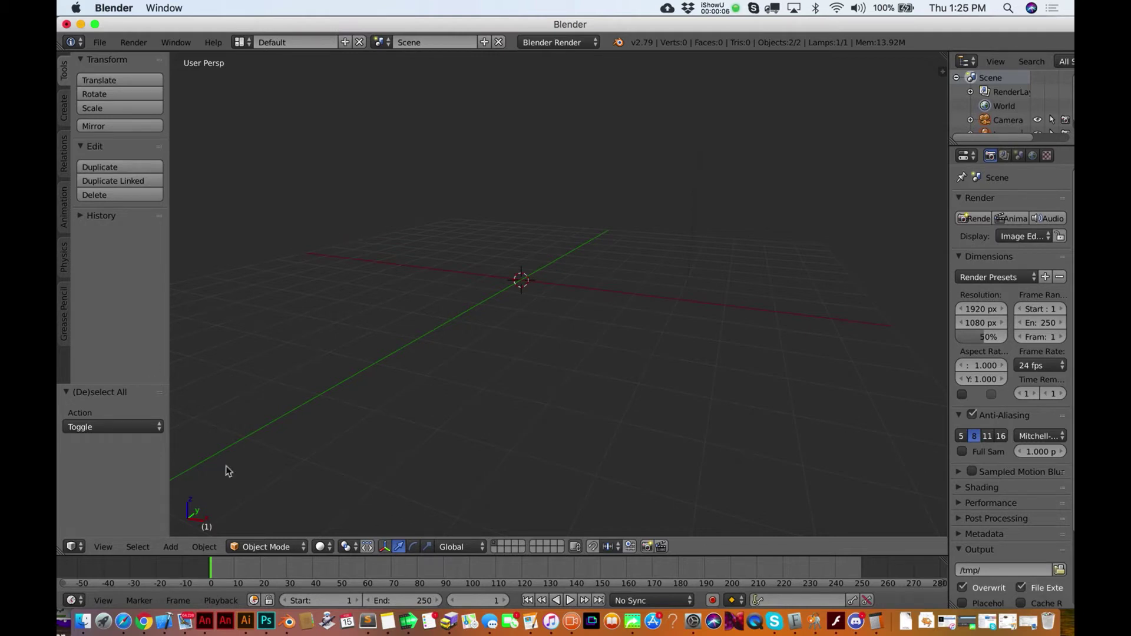
# Switch between Chrome's ARKit and SceneKit course page and Blender, ending on the course page.
pyautogui.click(143, 621)
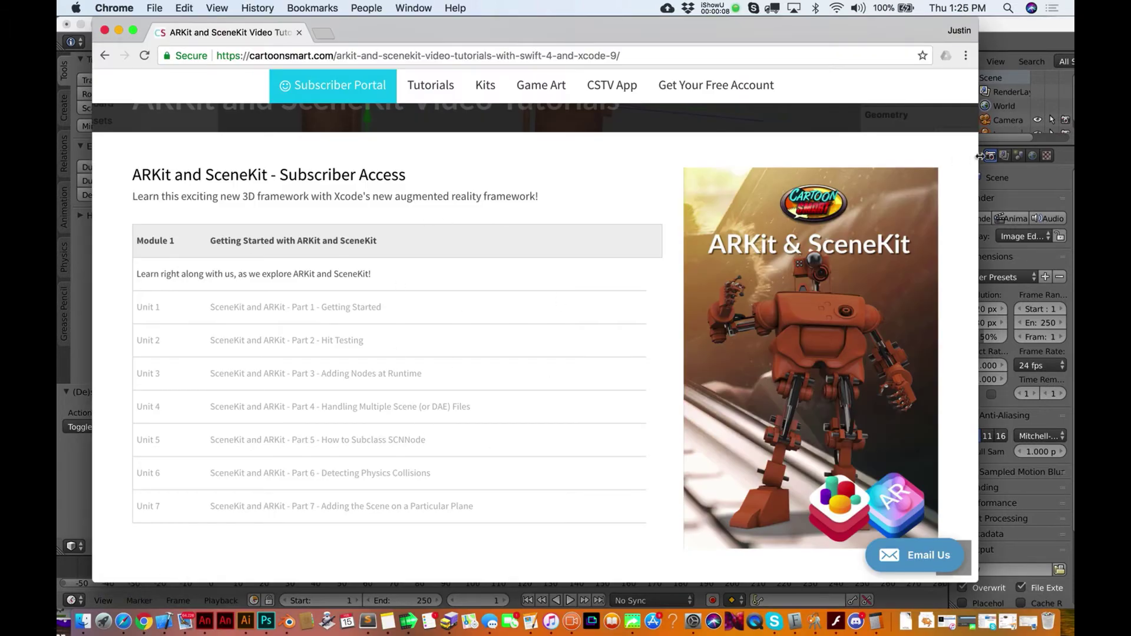
pyautogui.click(1001, 36)
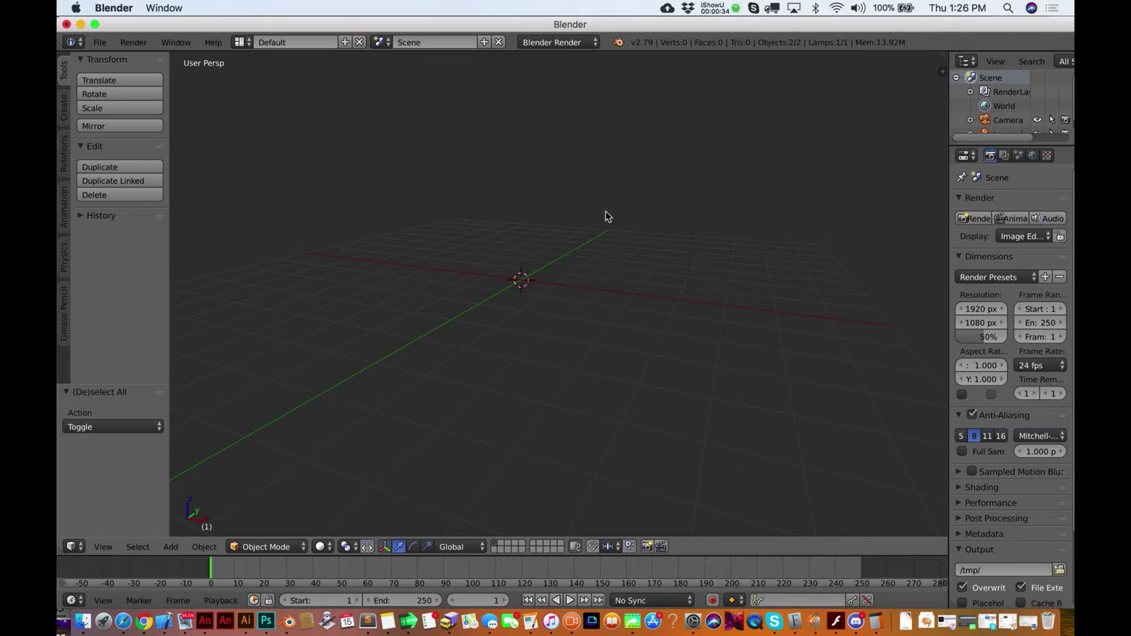
pyautogui.scroll(3, 605, 217)
pyautogui.scroll(3, 605, 217)
pyautogui.click(146, 623)
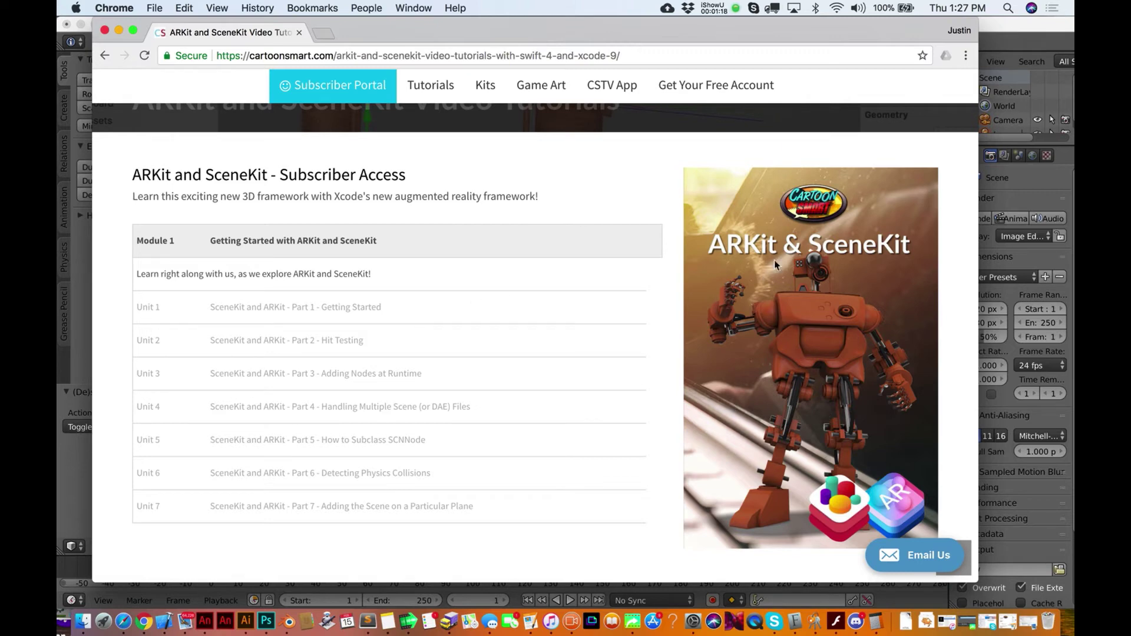
pyautogui.scroll(3, 445, 405)
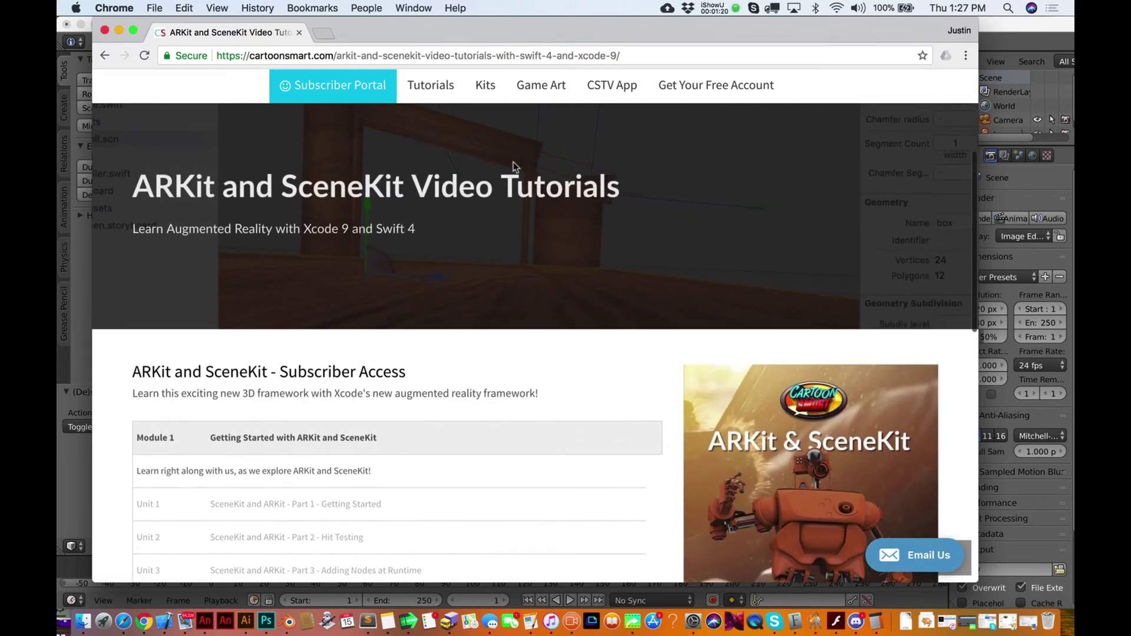
pyautogui.scroll(2, 515, 168)
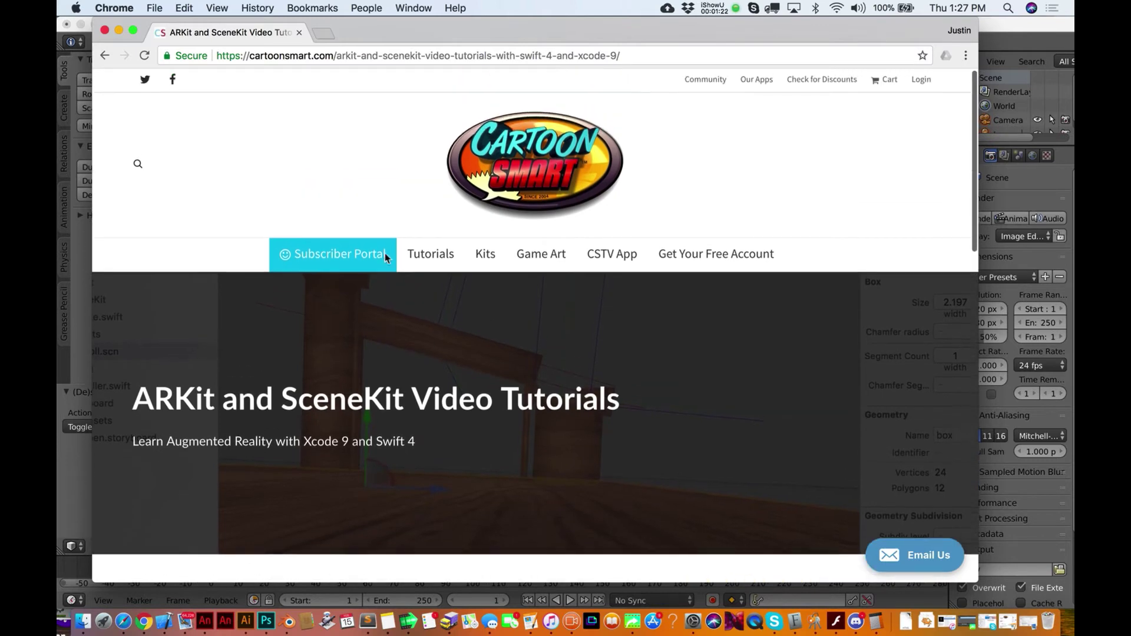
pyautogui.scroll(3, 384, 256)
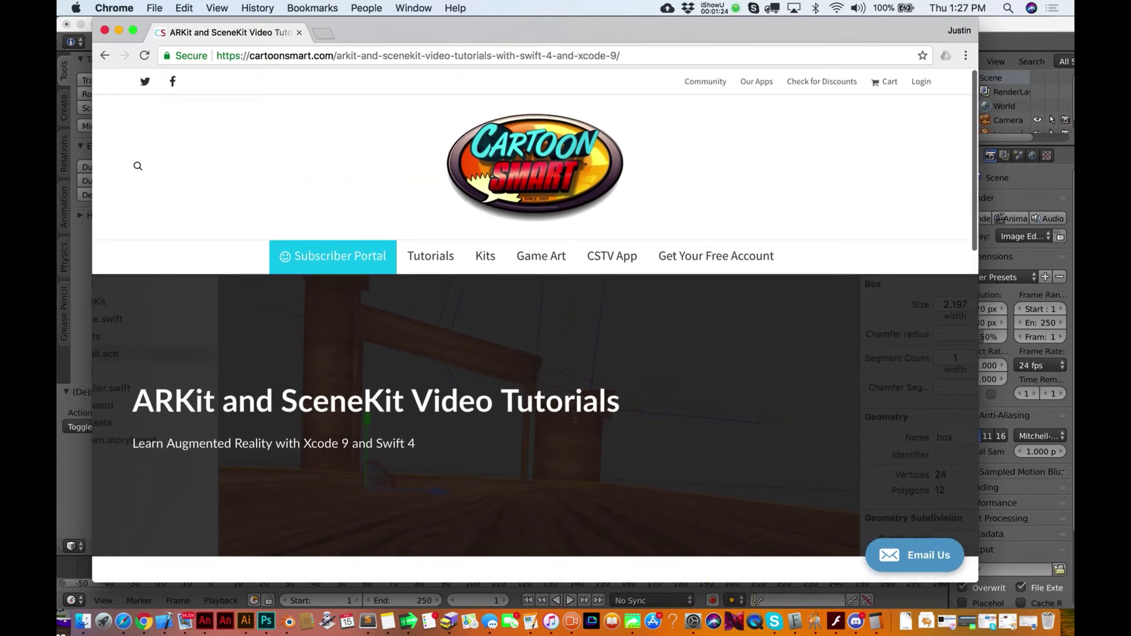
pyautogui.scroll(-5, 575, 417)
pyautogui.scroll(-5, 575, 417)
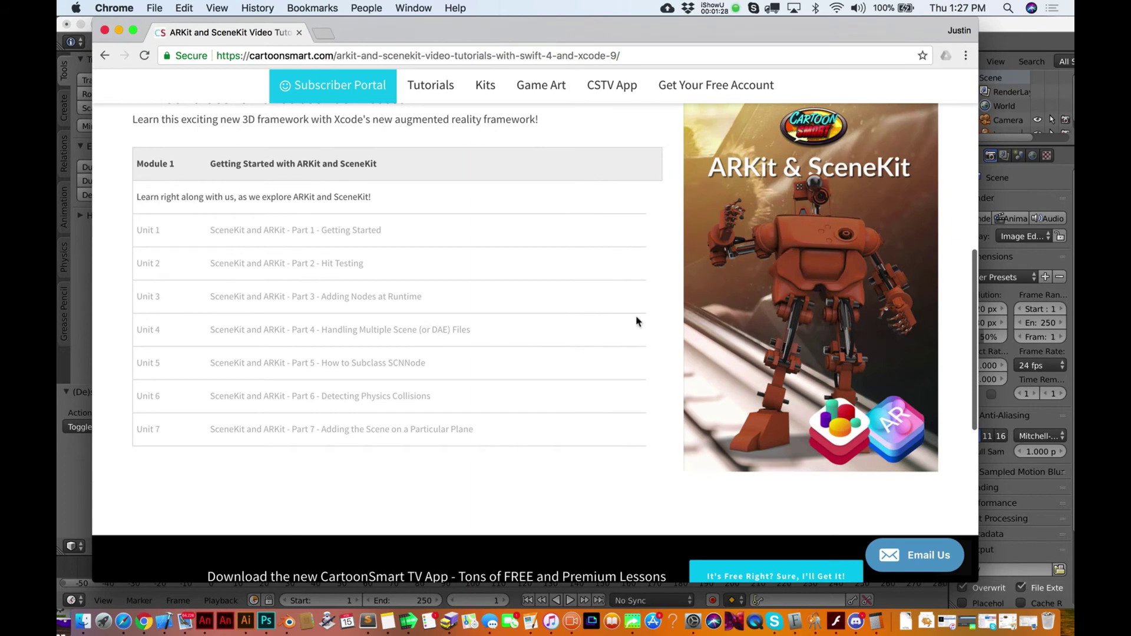
# Bring the Blender window with the empty camera-and-lamp scene in front of Chrome.
pyautogui.click(79, 490)
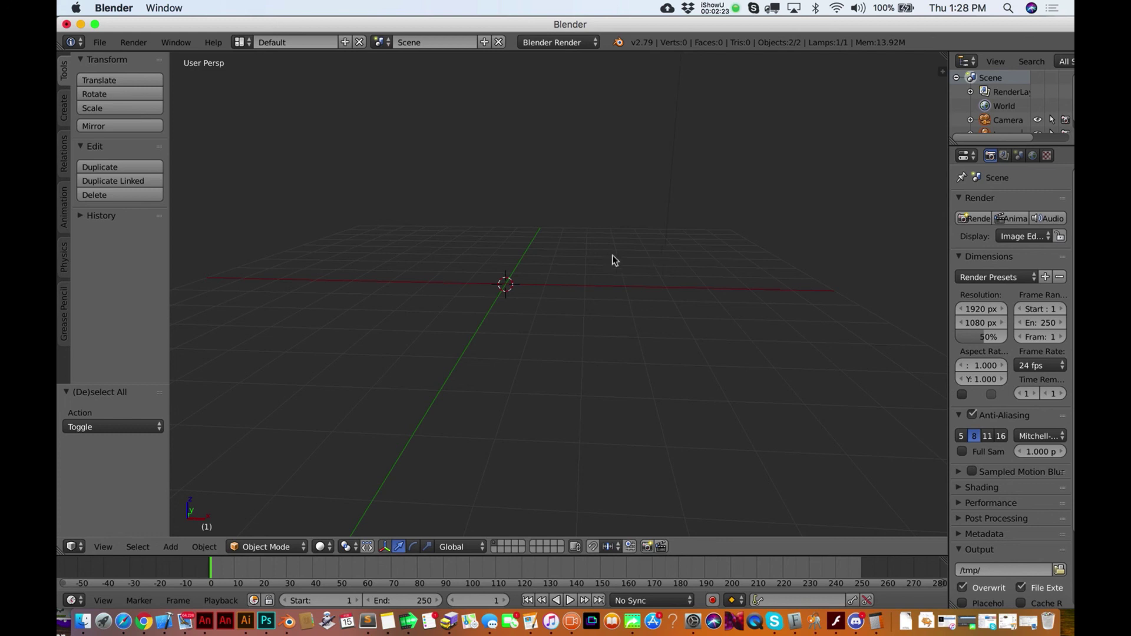
pyautogui.hscroll(5, 612, 257)
pyautogui.hscroll(5, 612, 257)
pyautogui.hscroll(5, 613, 258)
pyautogui.hscroll(2, 612, 257)
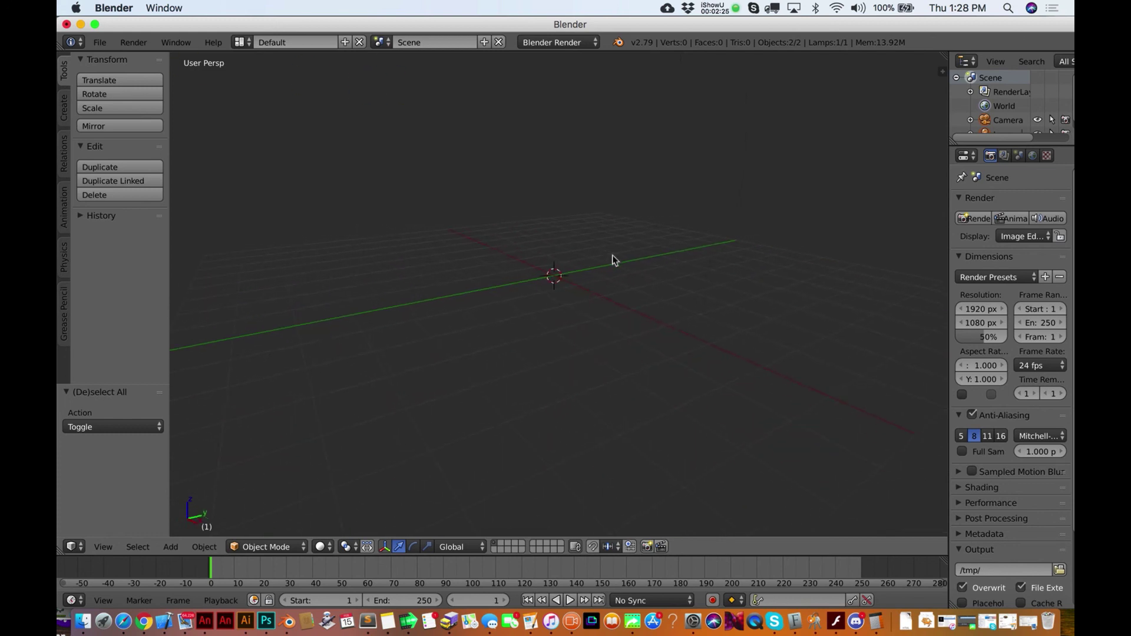